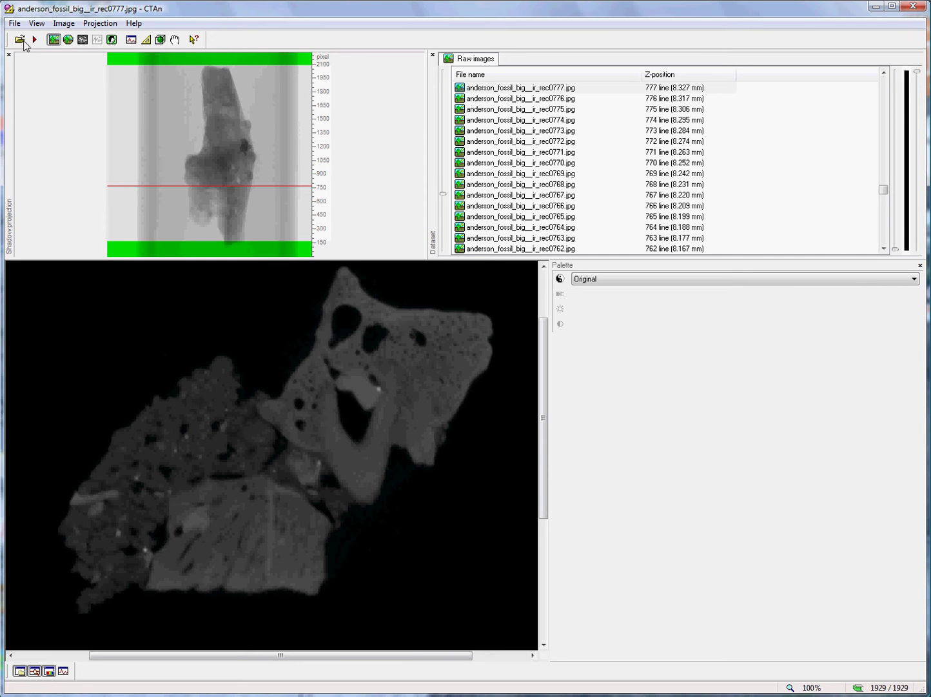
Check the maximum texture dimension of 256 in the volume load preferences and accept the settings.
left_click(14, 24)
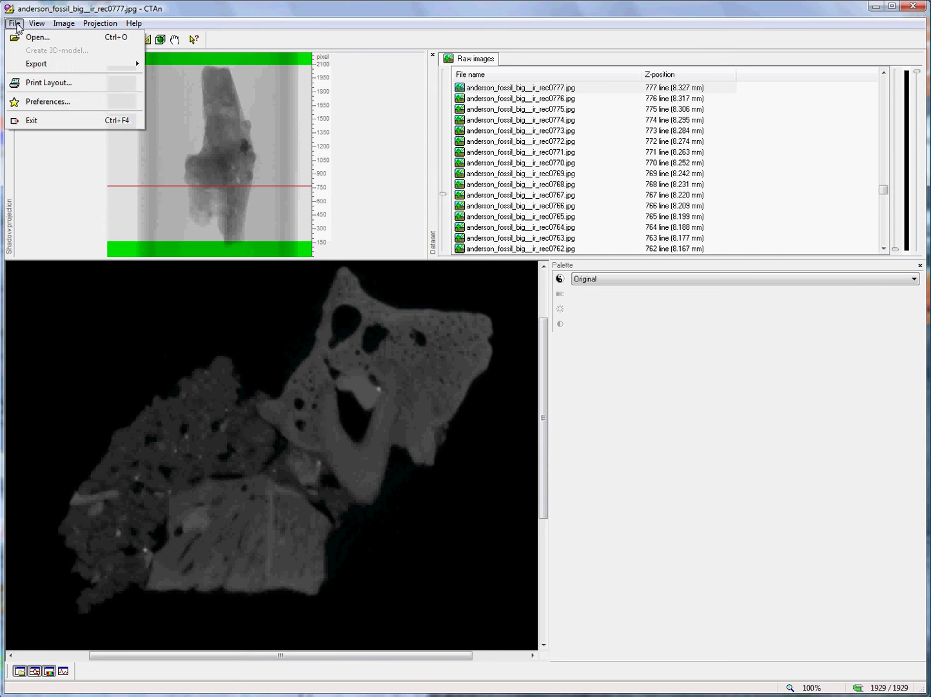
left_click(57, 102)
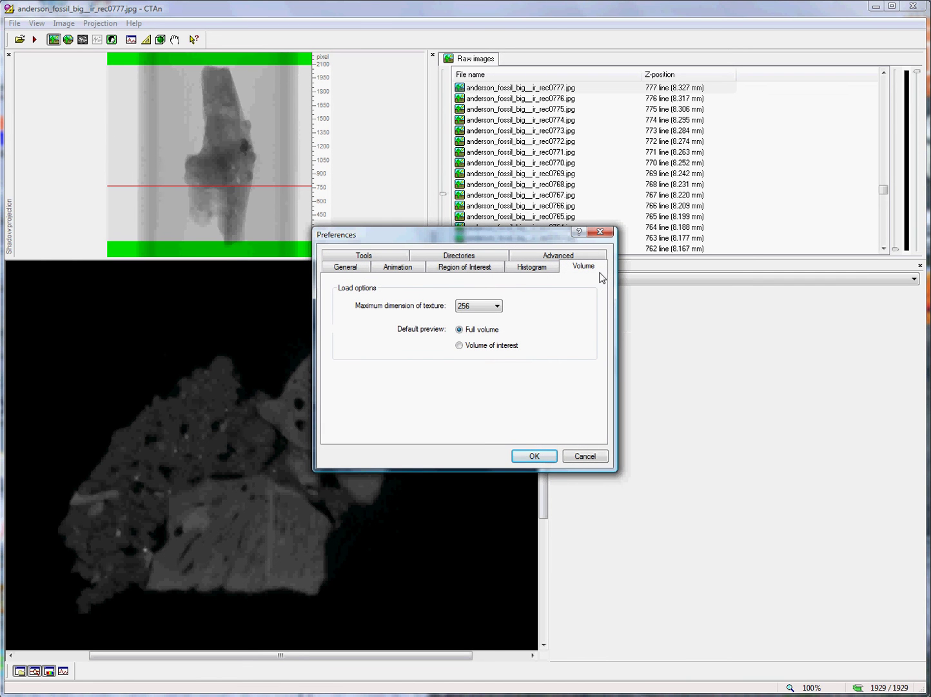
left_click(497, 307)
left_click(497, 308)
left_click(534, 456)
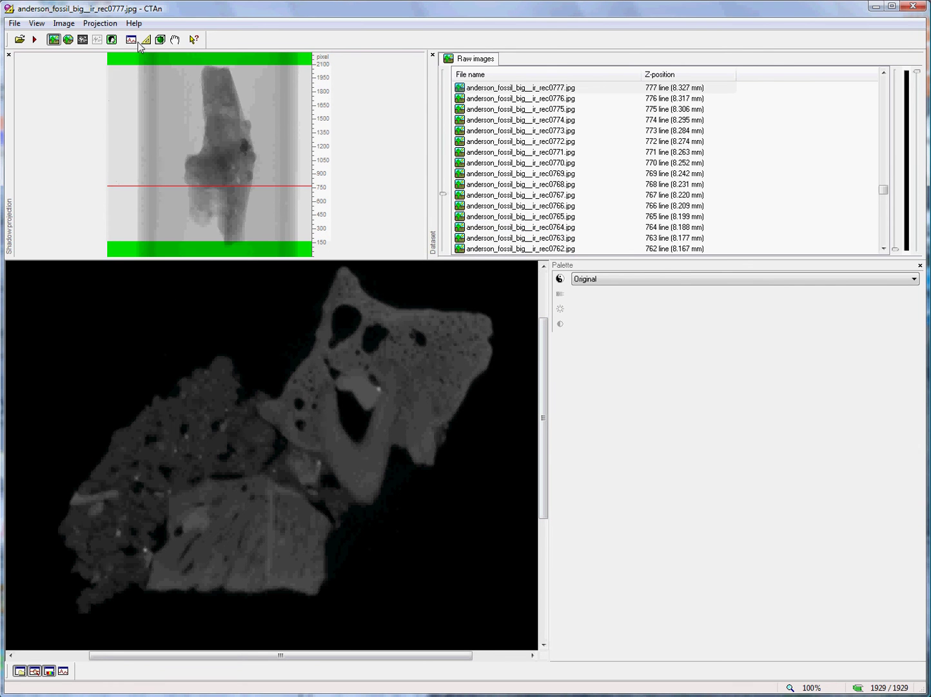
Open the 3D volume view with a shorter upper row of panes and display slice 1373 of the dataset.
left_click(160, 40)
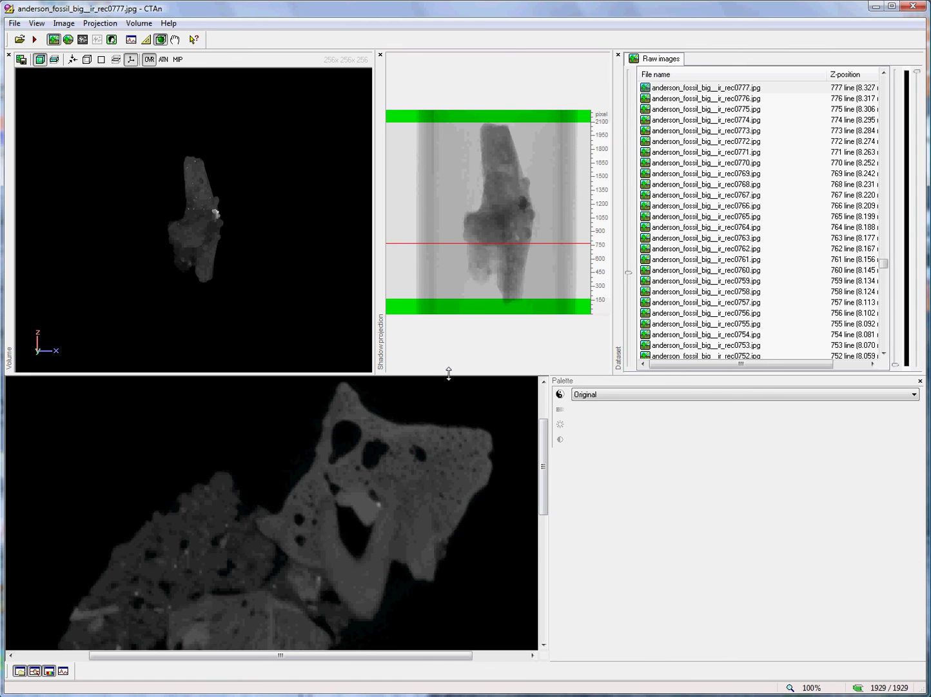
left_click_drag(449, 373, 459, 323)
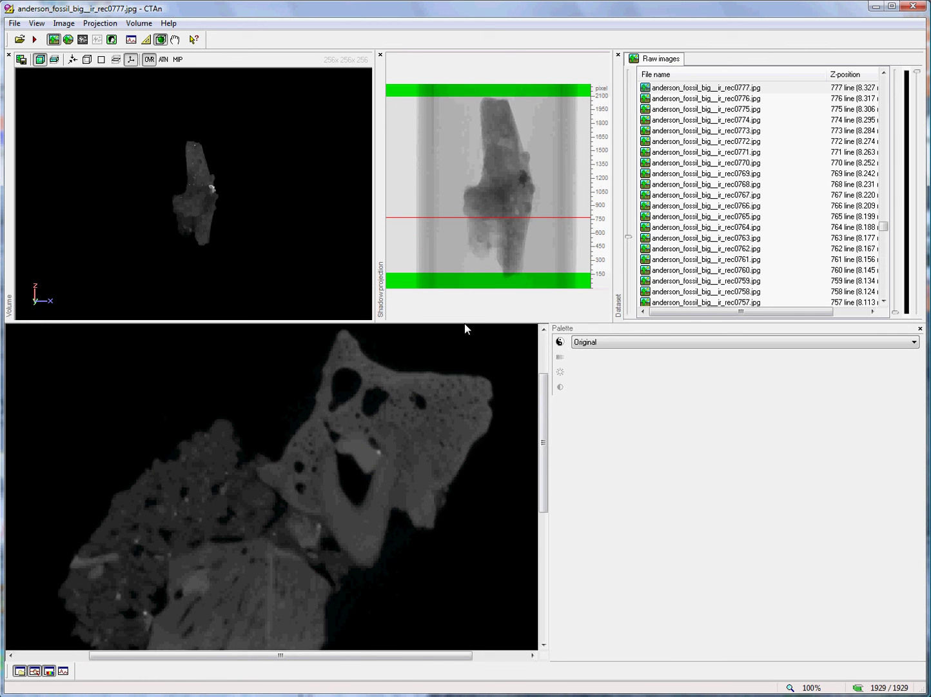
left_click_drag(629, 239, 640, 166)
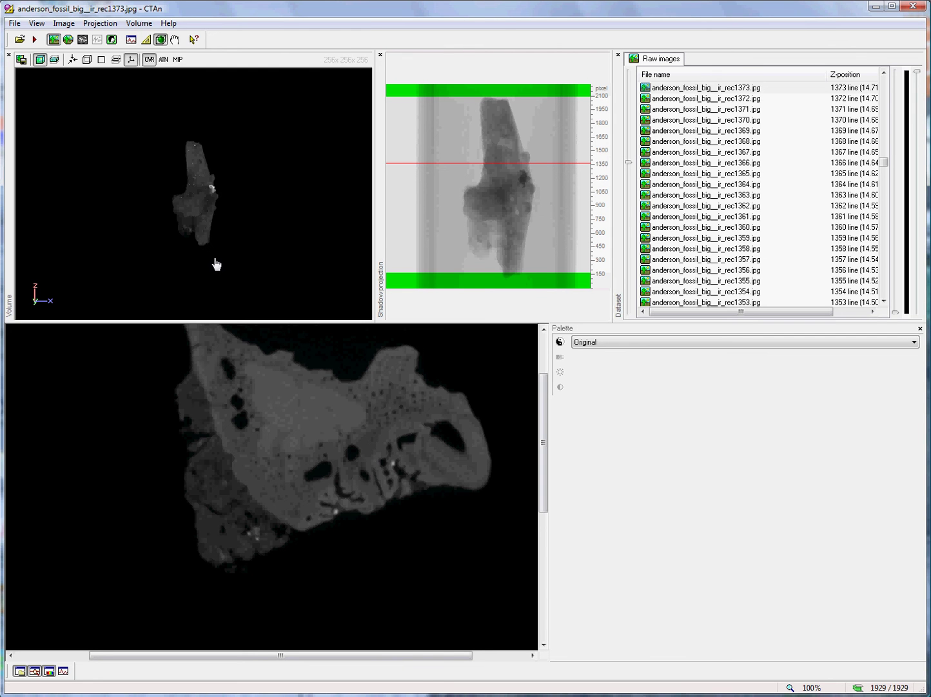
Rotate the fossil volume until the jaw lies horizontally along the Z axis and zoom in on it.
left_click_drag(213, 266, 137, 245)
left_click_drag(243, 249, 174, 231)
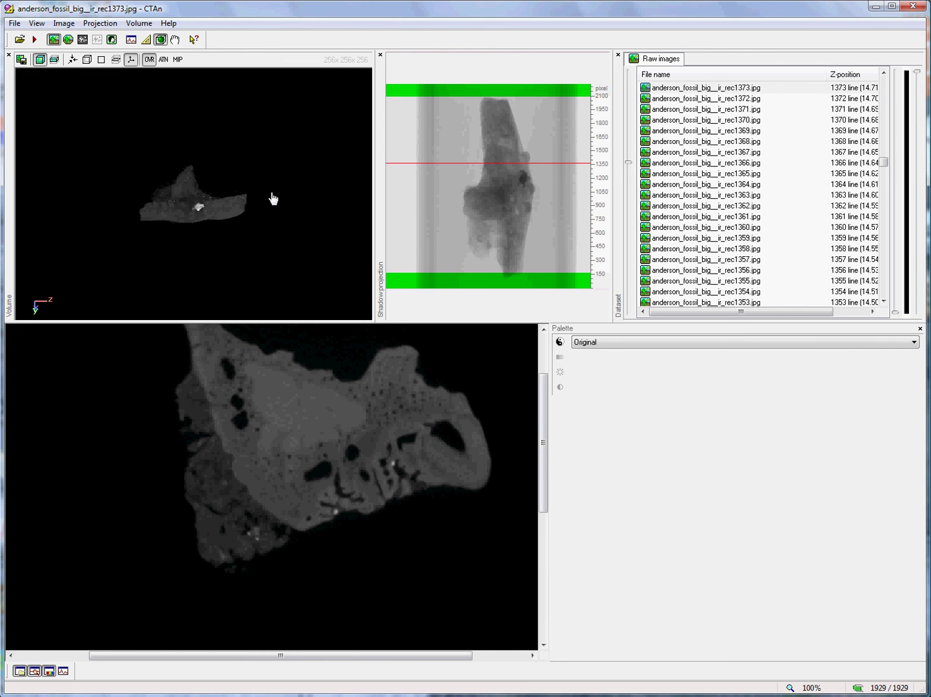
scroll(271, 198, "up", 2)
scroll(298, 211, "up", 2)
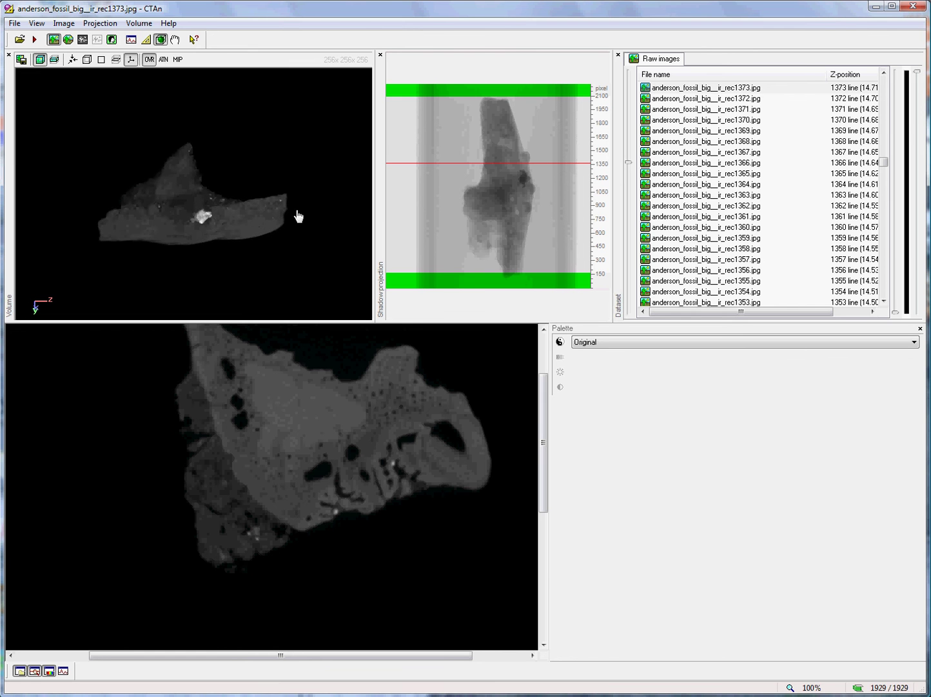
scroll(338, 209, "down", 1)
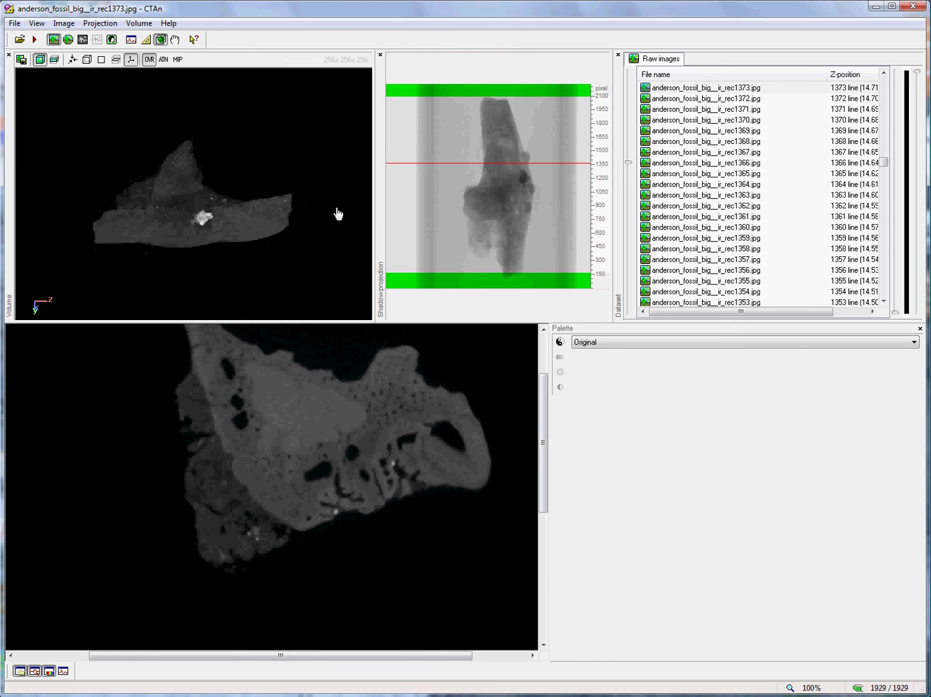
scroll(323, 213, "down", 2)
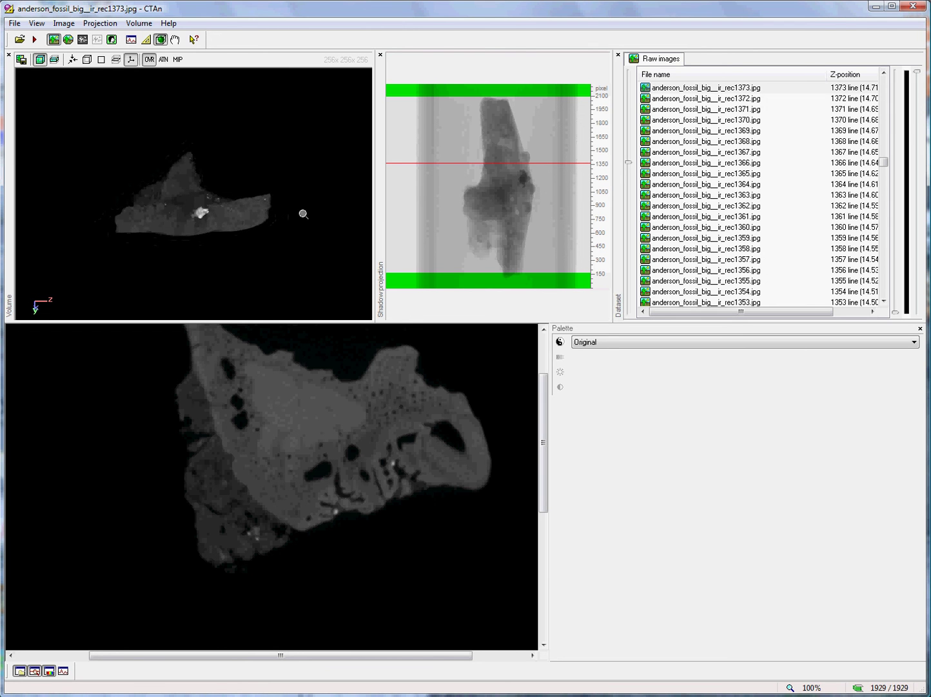
scroll(302, 216, "up", 2)
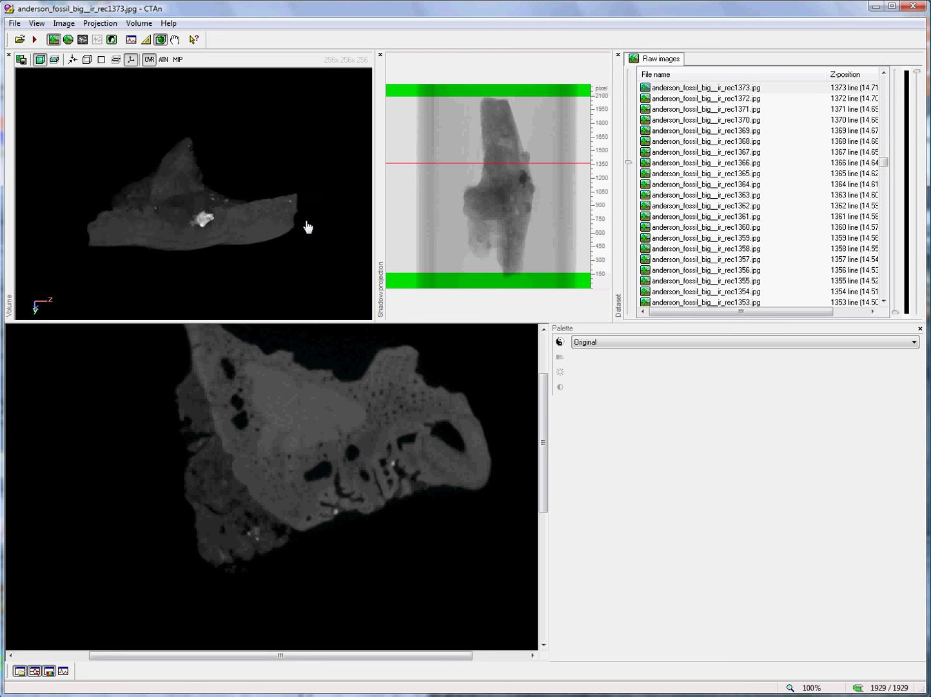
Show the clipping box around the fossil volume, try moving one of its faces, and hide the box again.
left_click(87, 60)
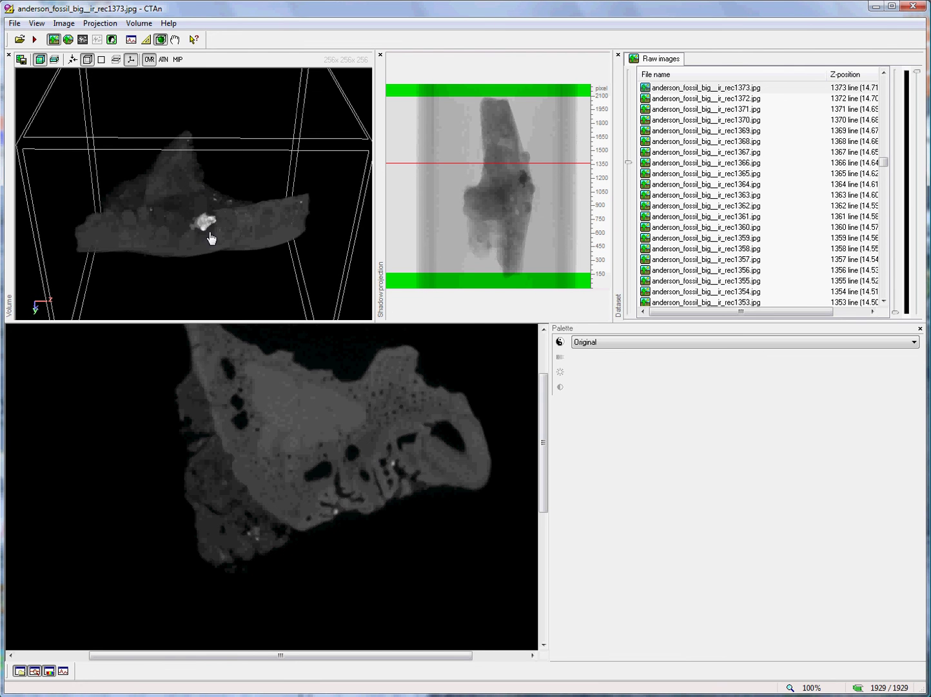
left_click_drag(214, 263, 135, 194)
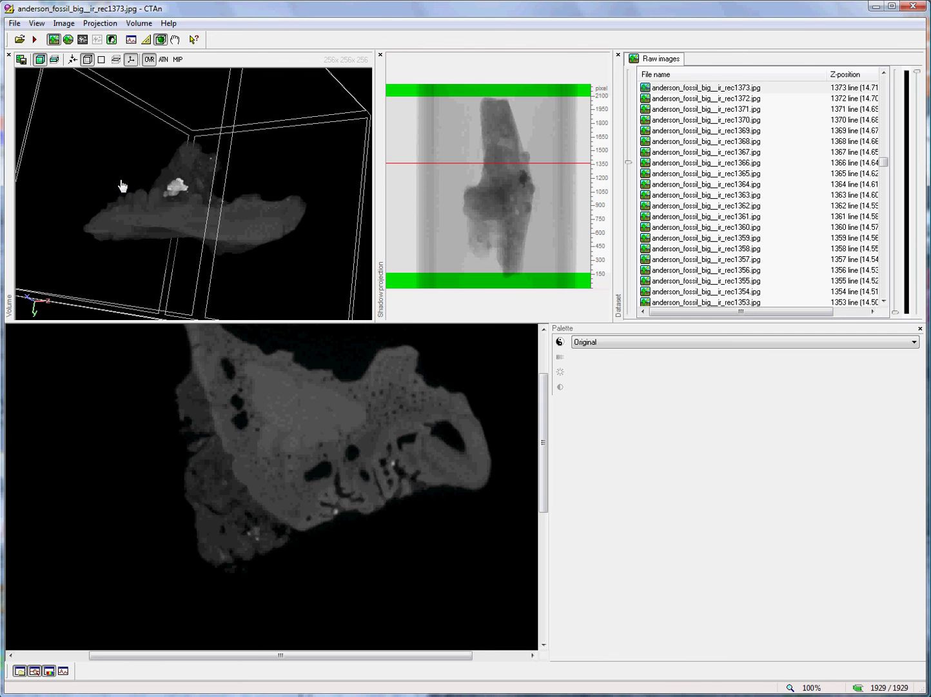
left_click(154, 194)
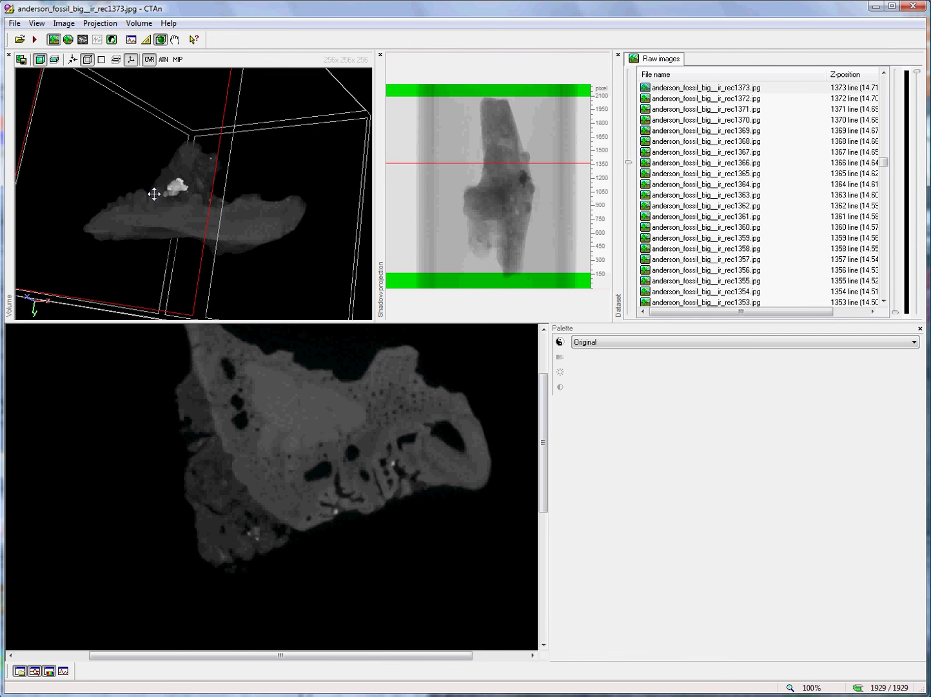
left_click_drag(154, 193, 192, 214)
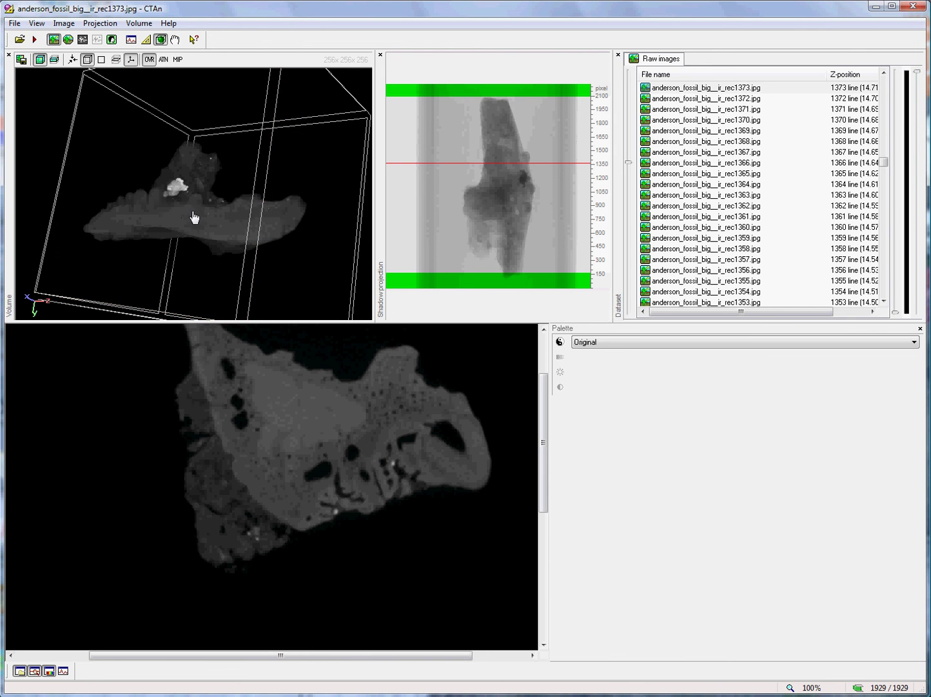
left_click_drag(124, 207, 137, 145)
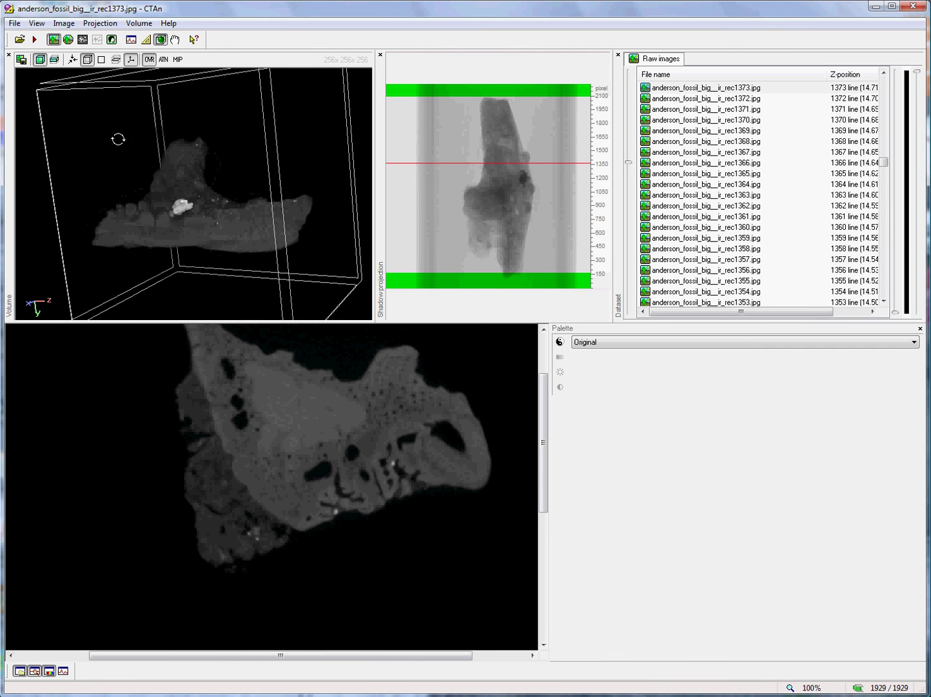
mouse_move(260, 183)
left_mouse_down()
mouse_move(269, 183)
mouse_move(241, 189)
mouse_move(262, 189)
mouse_move(268, 202)
mouse_move(274, 189)
left_mouse_up()
left_click_drag(183, 150, 132, 84)
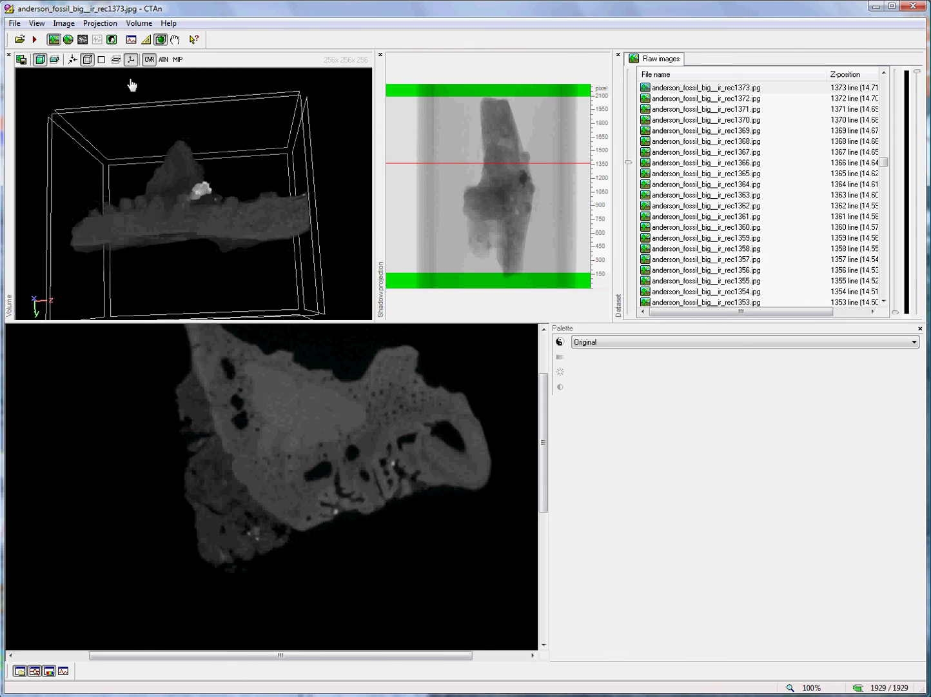
left_click(88, 60)
Switch to the binary image preview and set the lower grayscale threshold to 25 after trying 105.
left_click(81, 38)
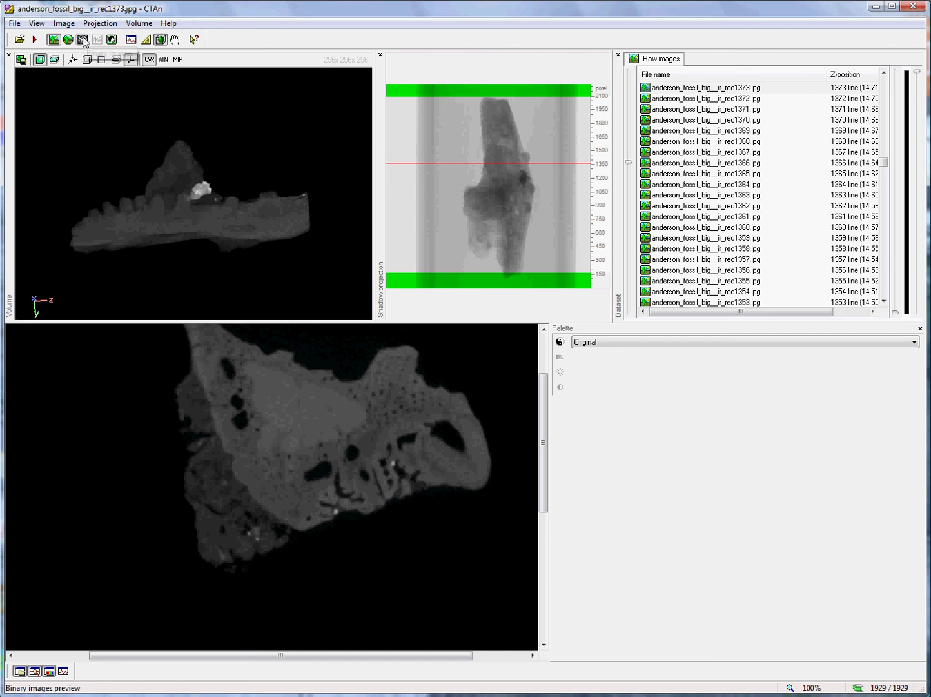
left_click(645, 345)
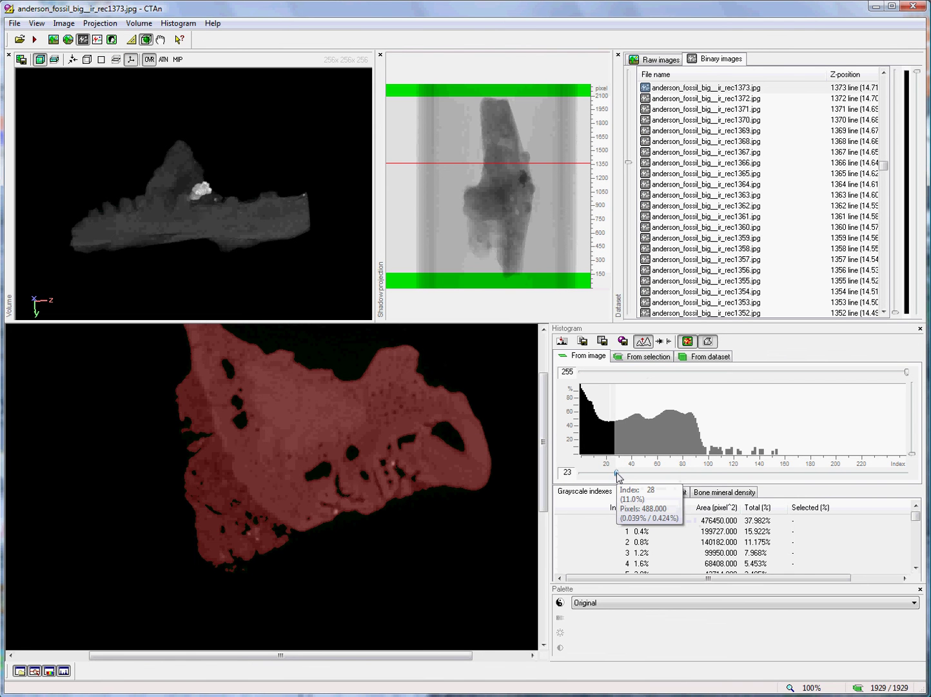
left_click(661, 473)
left_click(661, 474)
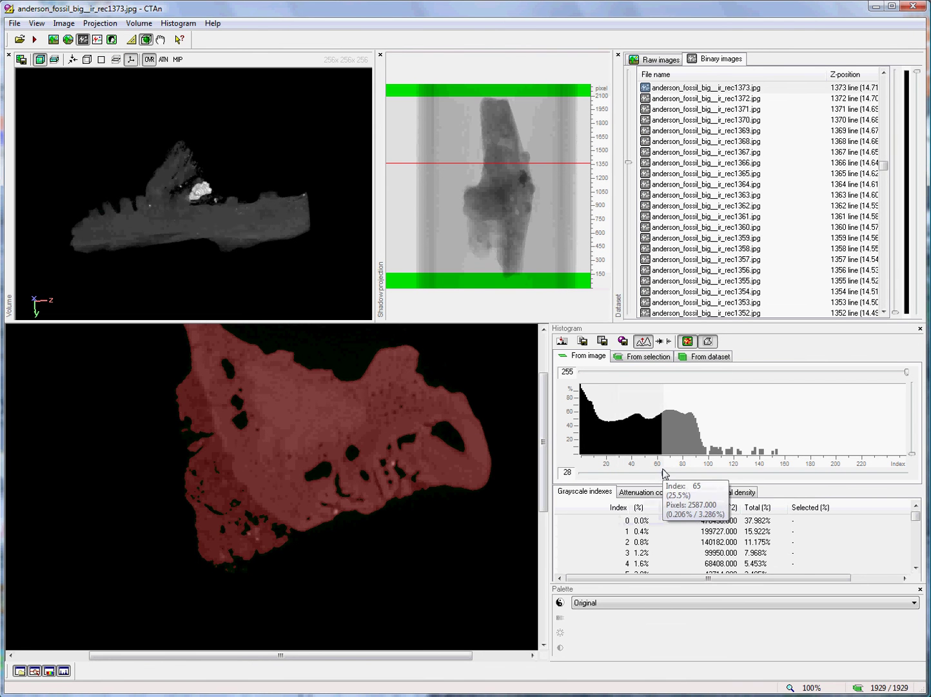
left_click_drag(661, 473, 715, 473)
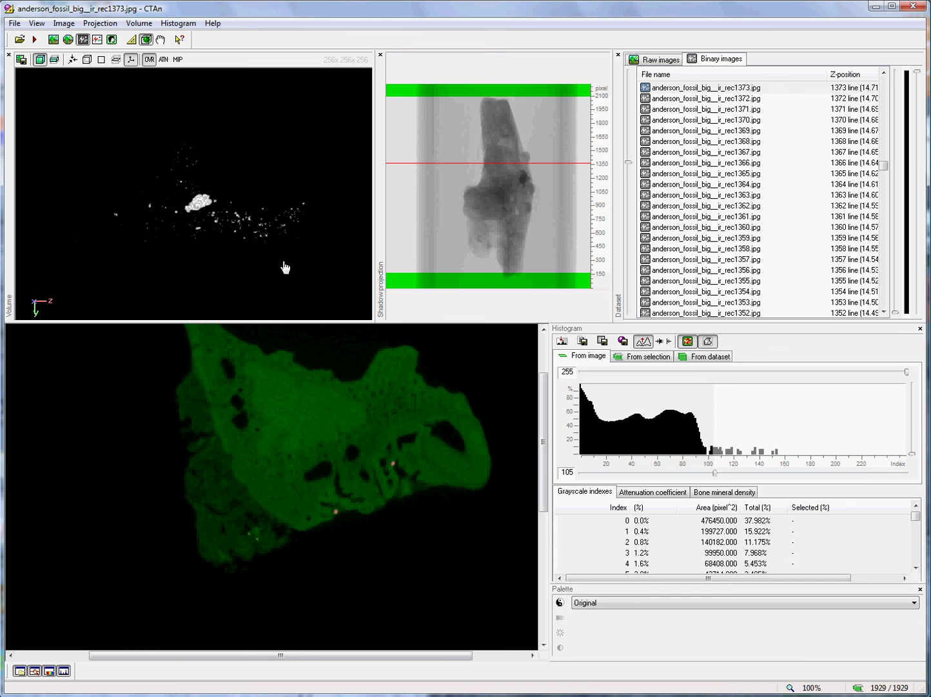
left_click_drag(714, 476, 612, 475)
mouse_move(271, 241)
left_mouse_down()
mouse_move(239, 240)
mouse_move(287, 228)
mouse_move(289, 237)
left_mouse_up()
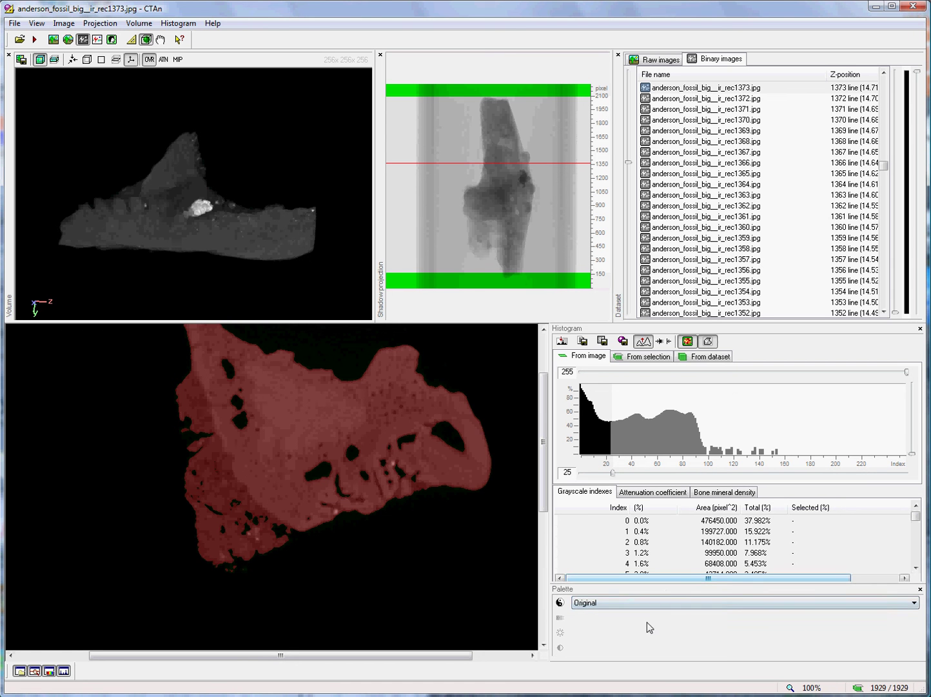
Apply the Color 2 palette to the volume and enlarge the volume view.
left_click(631, 609)
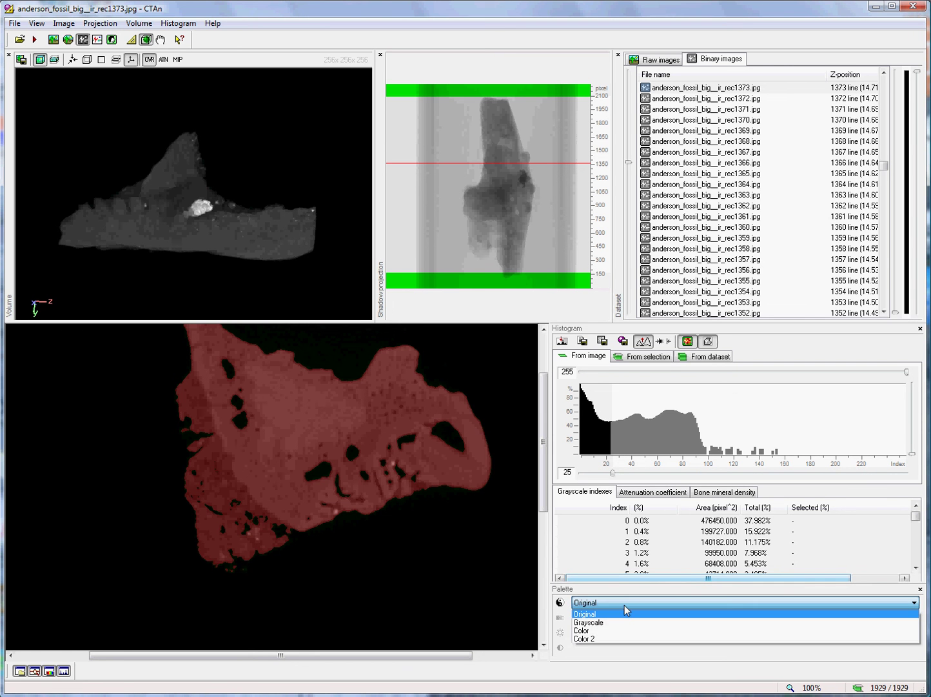
left_click(615, 636)
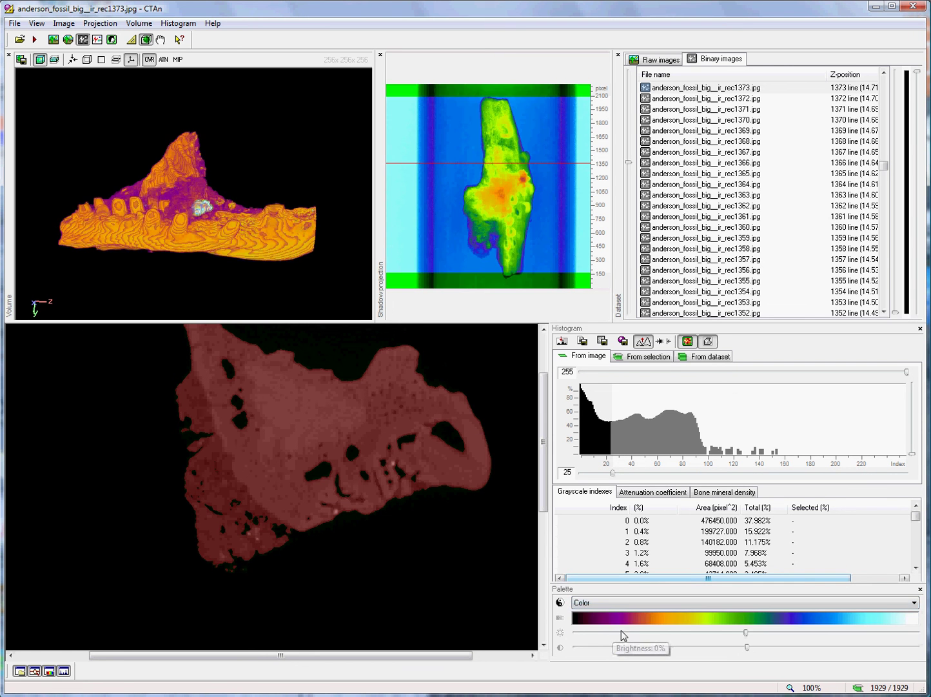
left_click(622, 639)
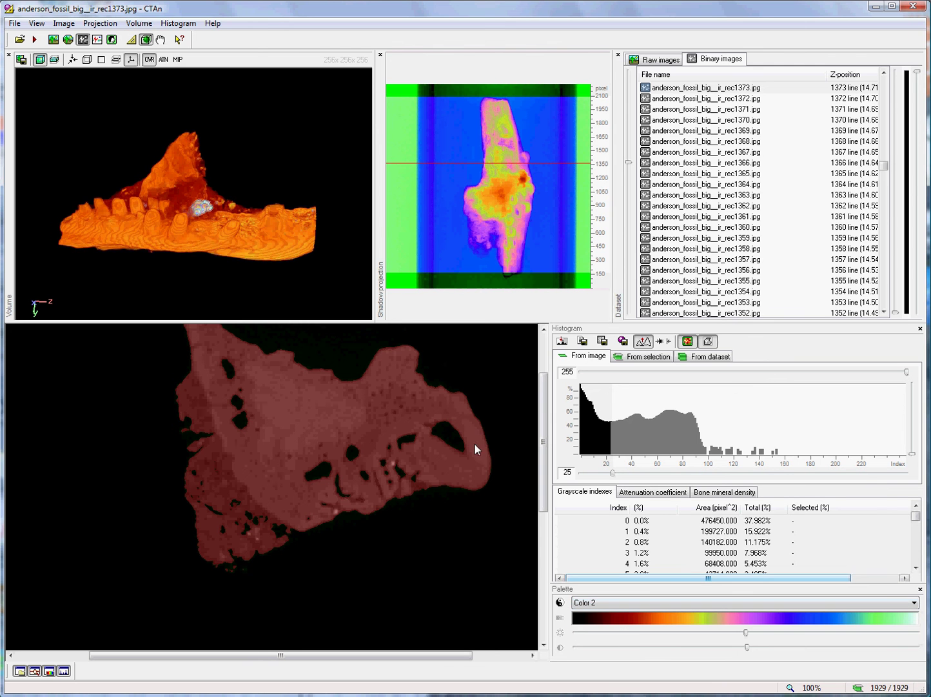
left_click_drag(180, 276, 157, 236)
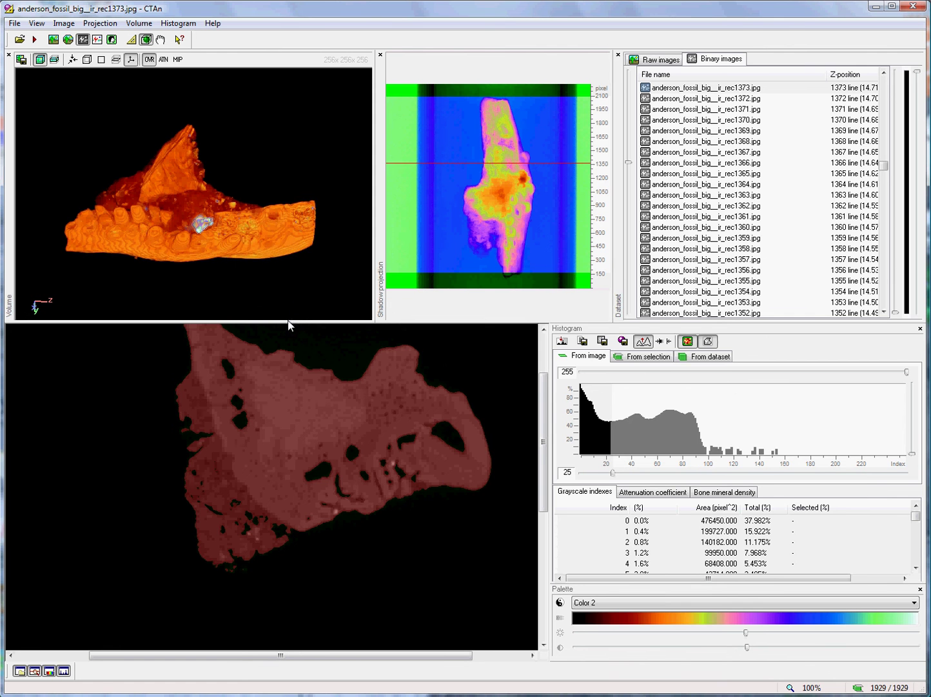
left_click_drag(288, 320, 293, 385)
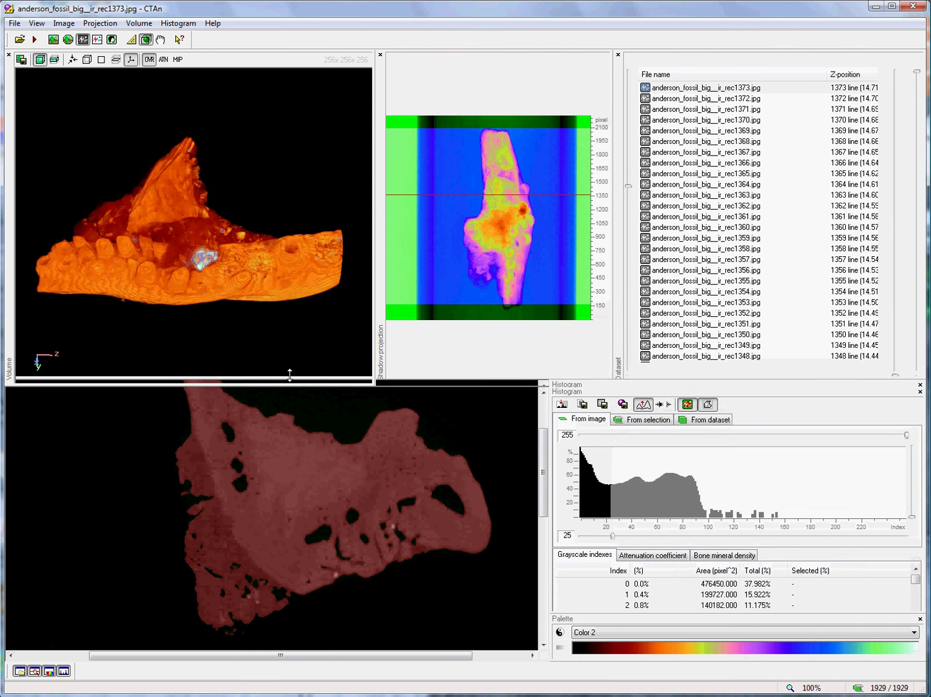
Save the rendered volume view as a BMP file named image in the calgary_fossil_big folder.
left_click(21, 60)
left_click(513, 465)
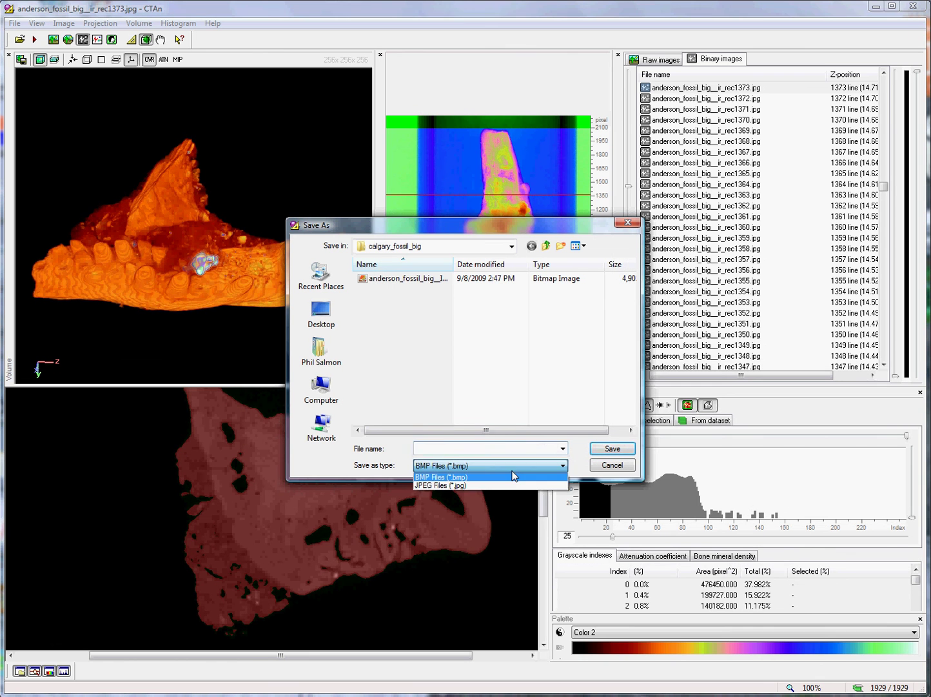
left_click(514, 476)
left_click(455, 447)
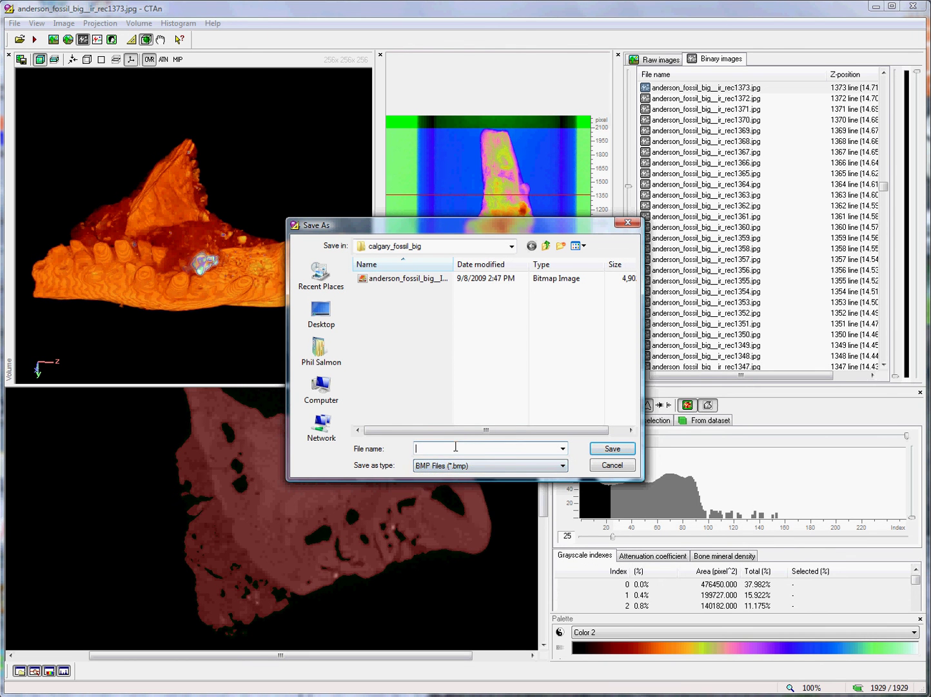
type("image")
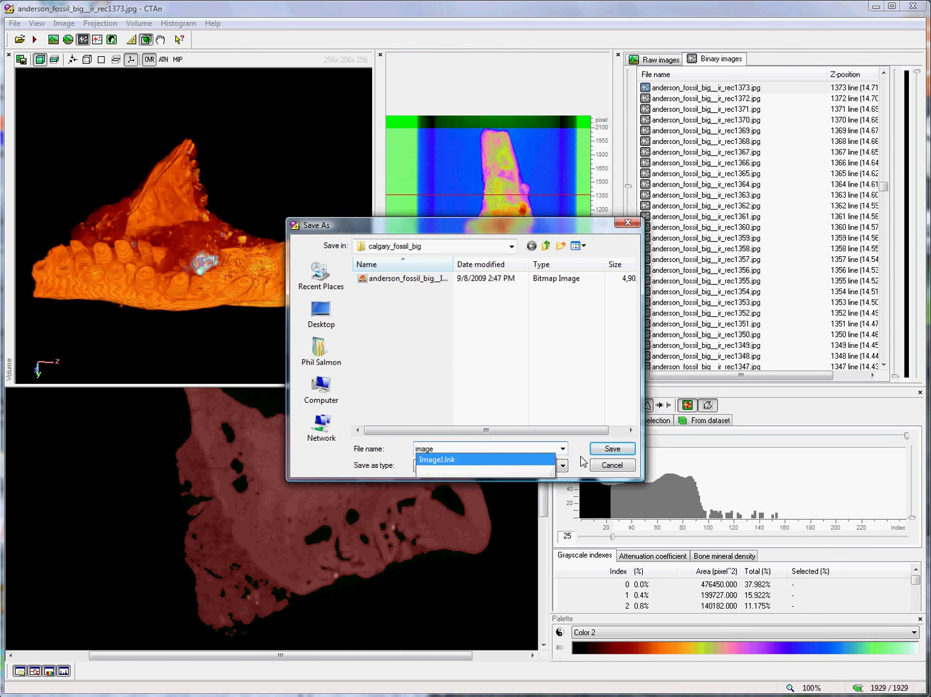
left_click(574, 451)
left_click(609, 449)
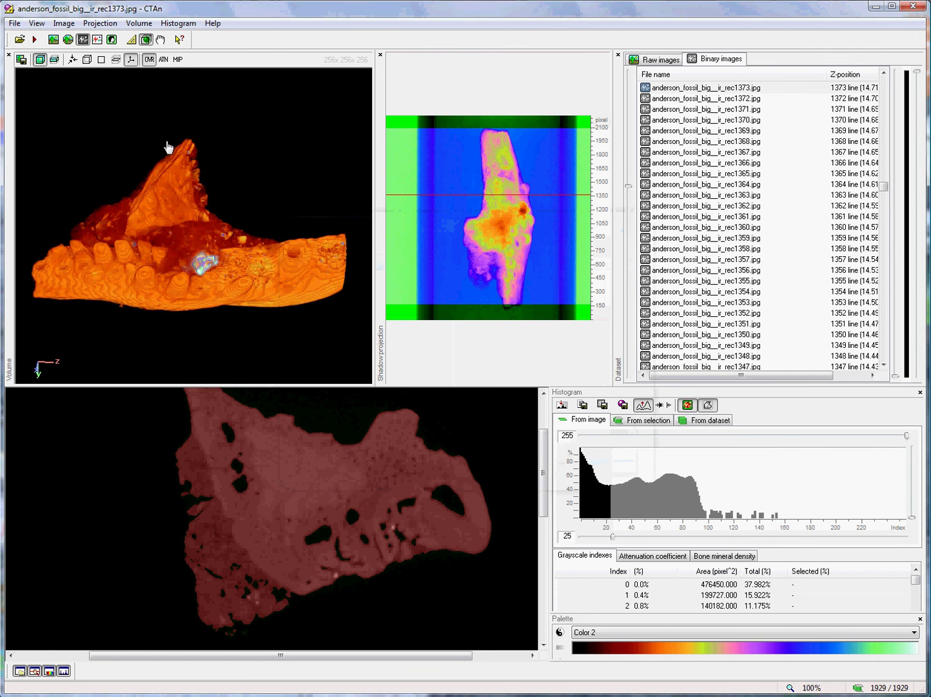
Show the clipping plane in the volume view and rotate it so it faces the viewer along the jaw's length.
left_click(101, 60)
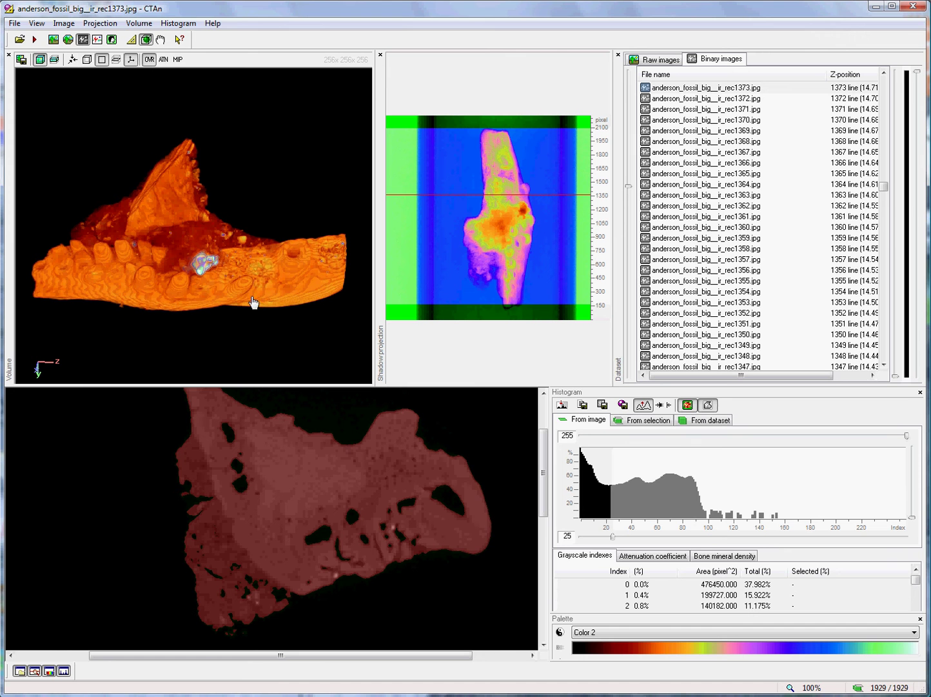
scroll(273, 268, "up", 2)
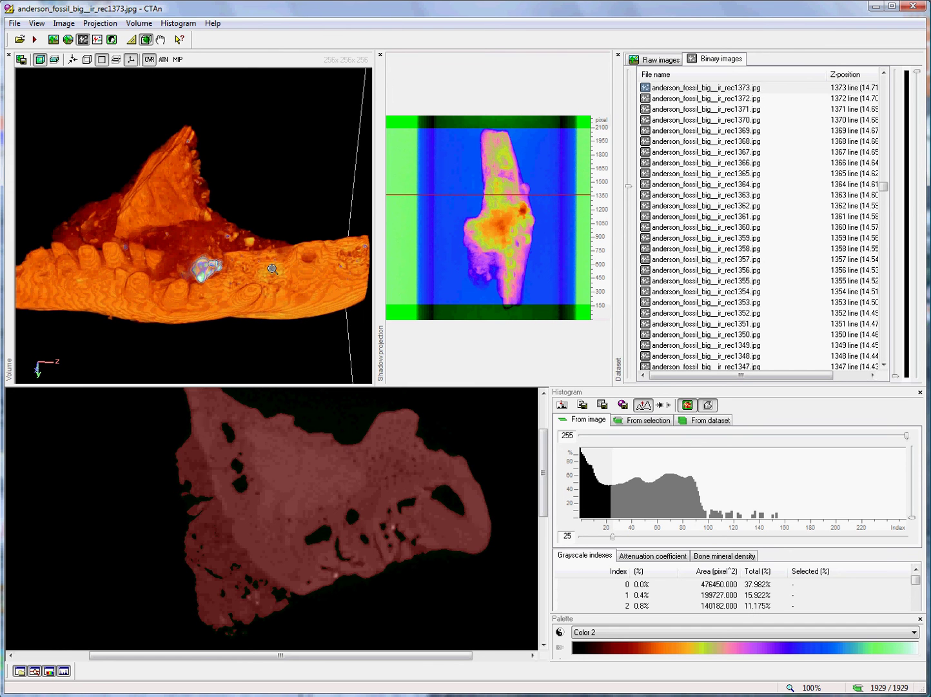
scroll(297, 251, "down", 2)
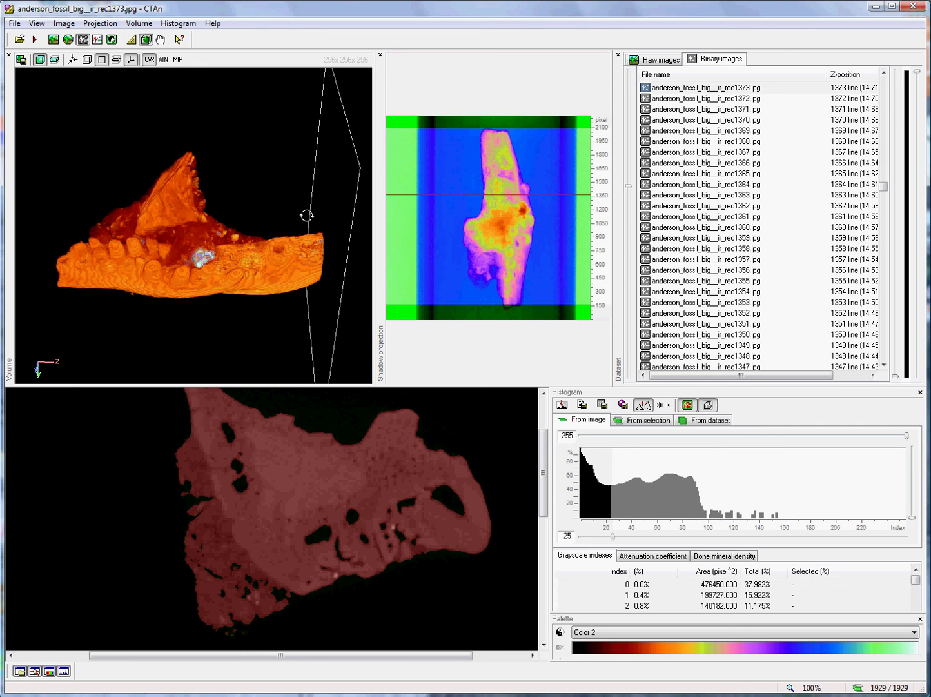
left_click_drag(307, 216, 162, 151)
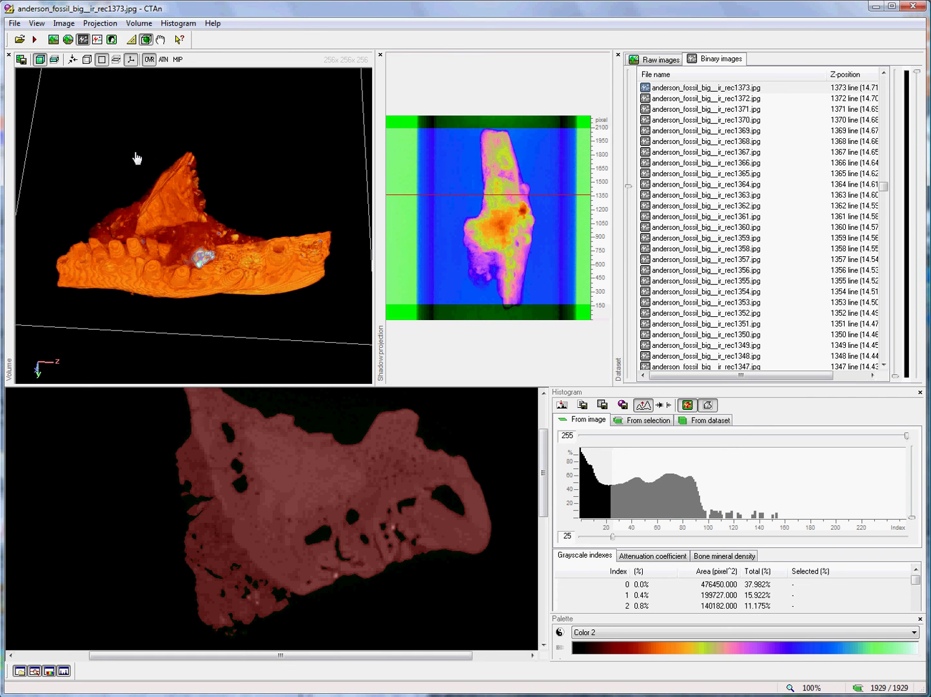
Turn off the clipping plane in the volume view and restore the Original palette.
mouse_move(135, 149)
left_mouse_down()
mouse_move(135, 189)
mouse_move(140, 162)
left_mouse_up()
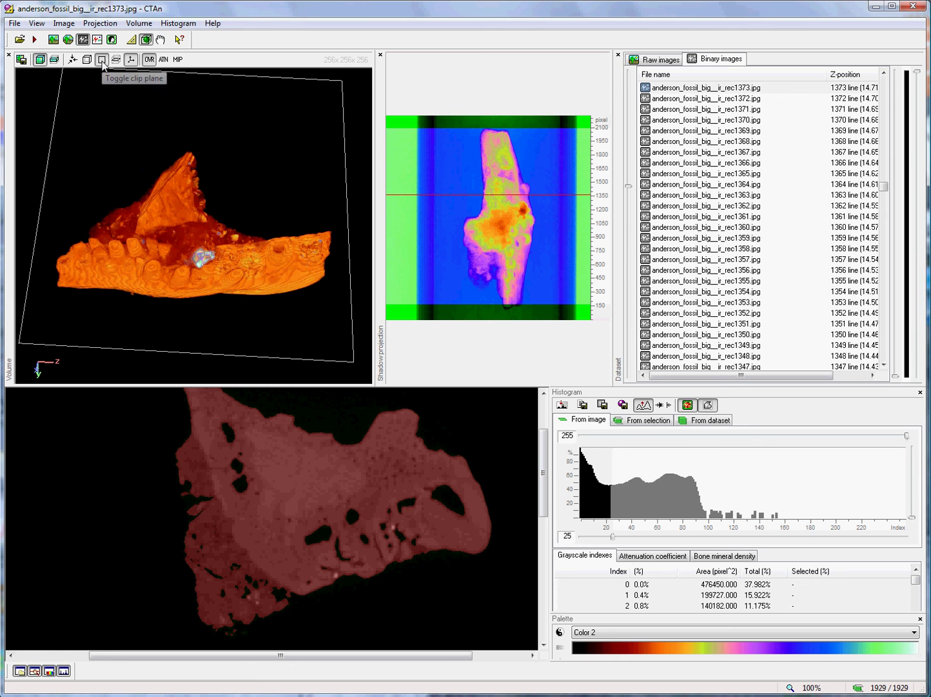
left_click(102, 60)
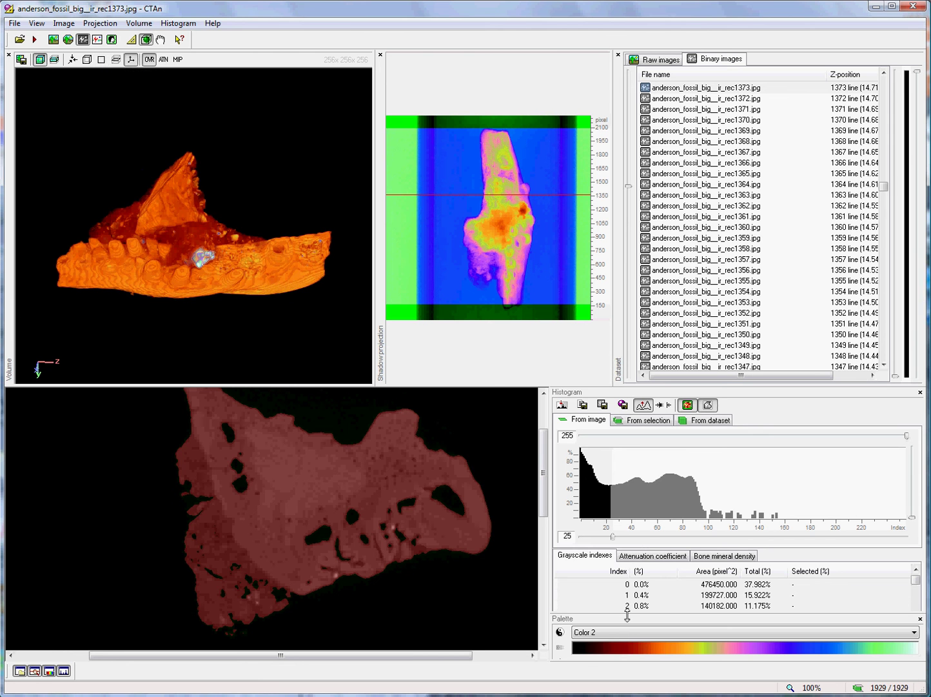
left_click(626, 638)
left_click(622, 644)
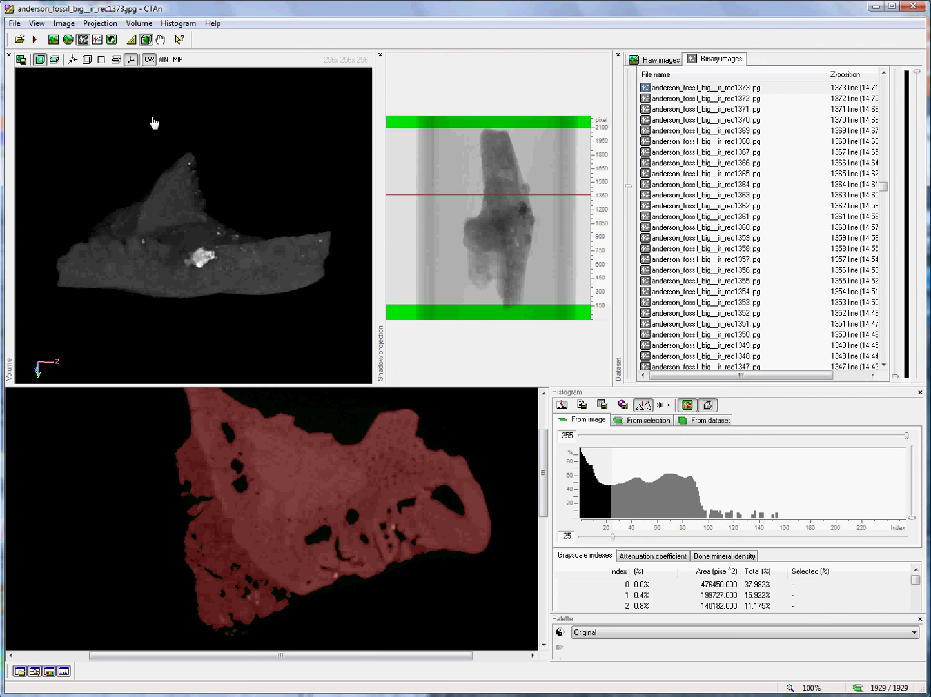
View the volume in MIP mode while rotating the jaw slightly, and switch the rendering to ATN mode.
left_click(178, 59)
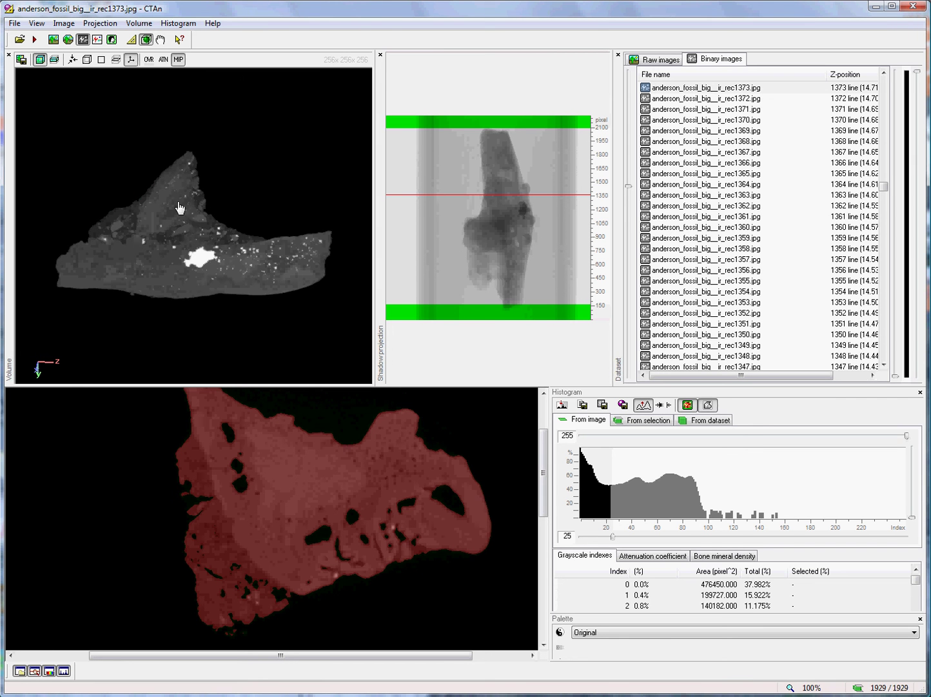
mouse_move(189, 222)
left_mouse_down()
mouse_move(187, 214)
mouse_move(184, 233)
left_mouse_up()
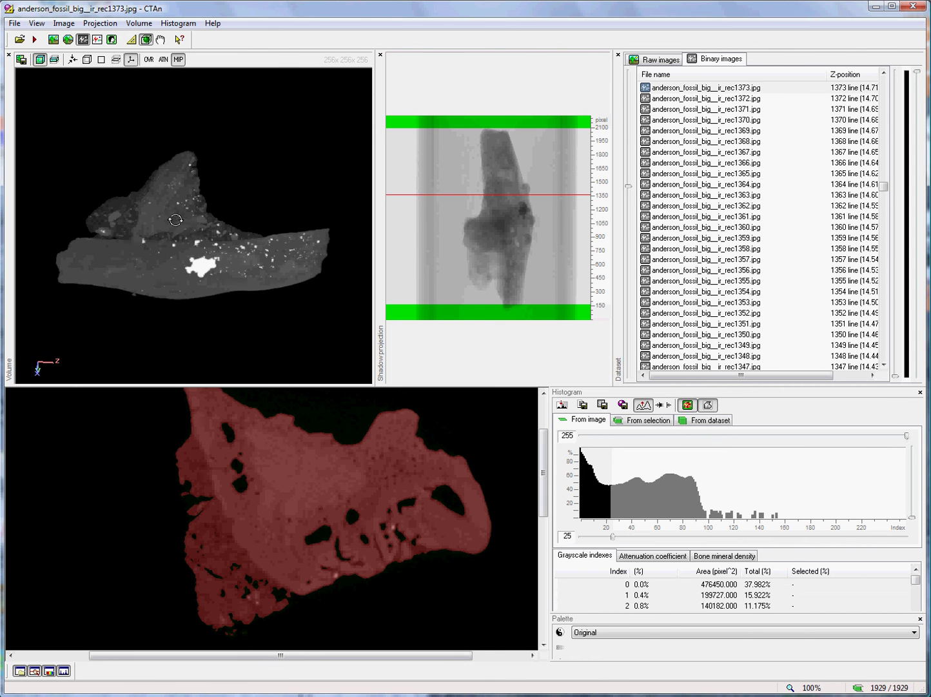
left_click_drag(179, 213, 178, 216)
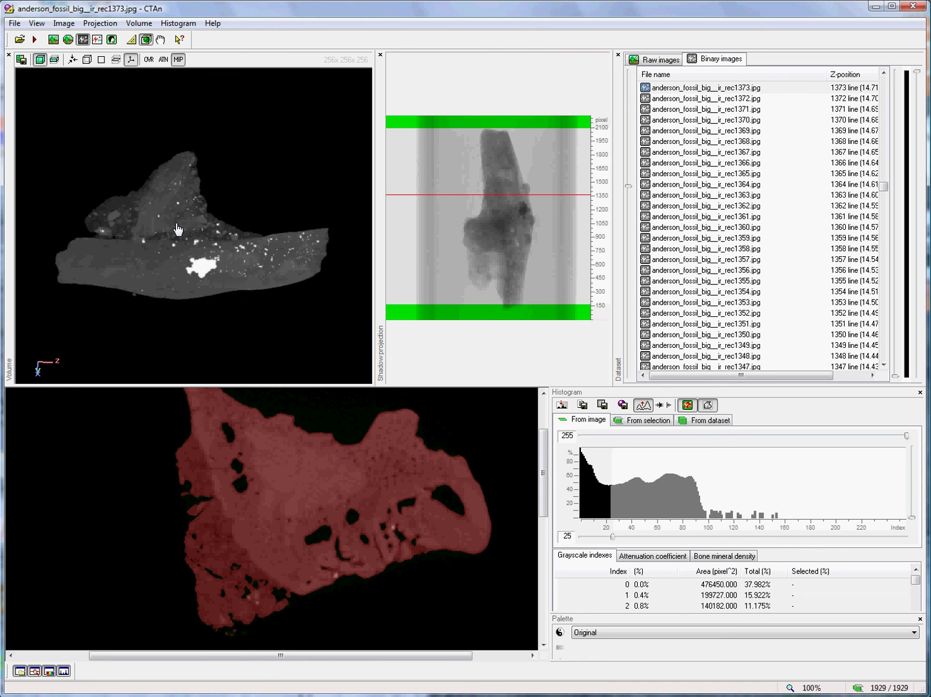
left_click(163, 59)
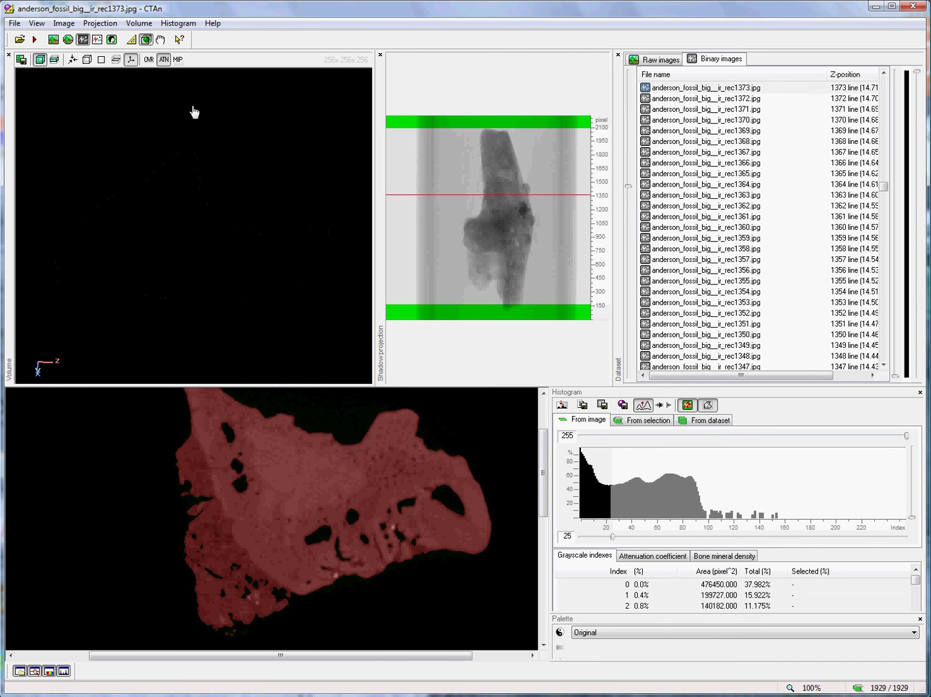
Apply the Grayscale palette, enlarge the palette area to show its adjustments, and set the brightness to -3%.
left_click(642, 636)
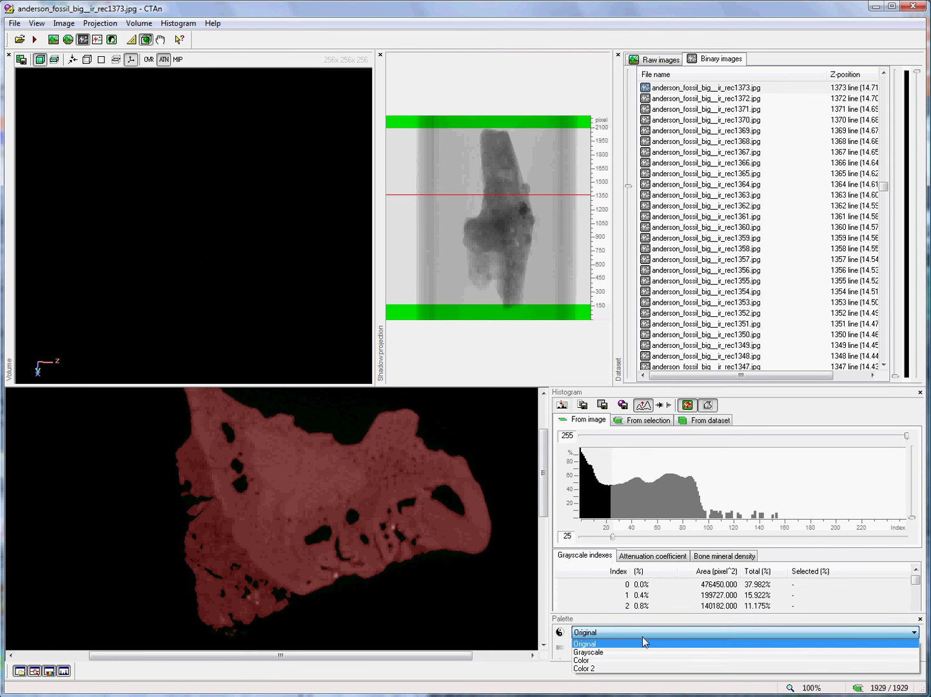
left_click(642, 637)
left_click(639, 639)
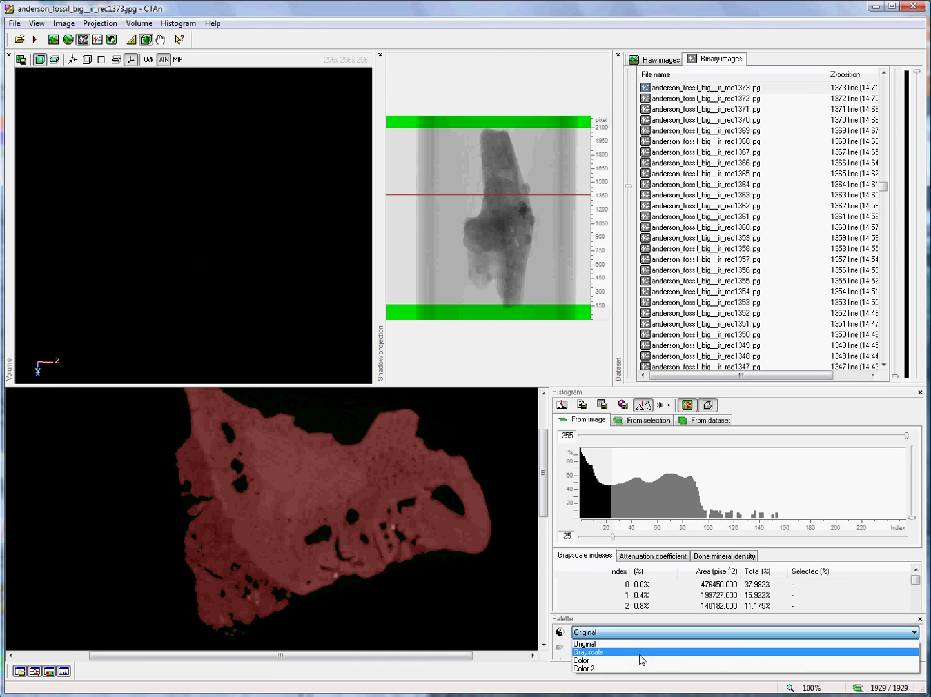
left_click(643, 652)
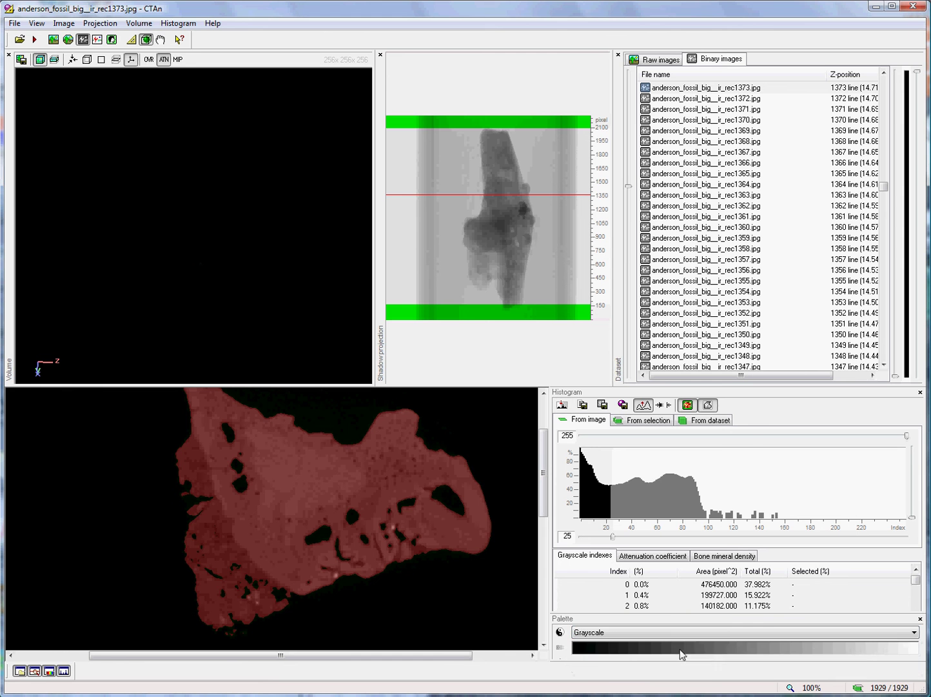
left_click(773, 617)
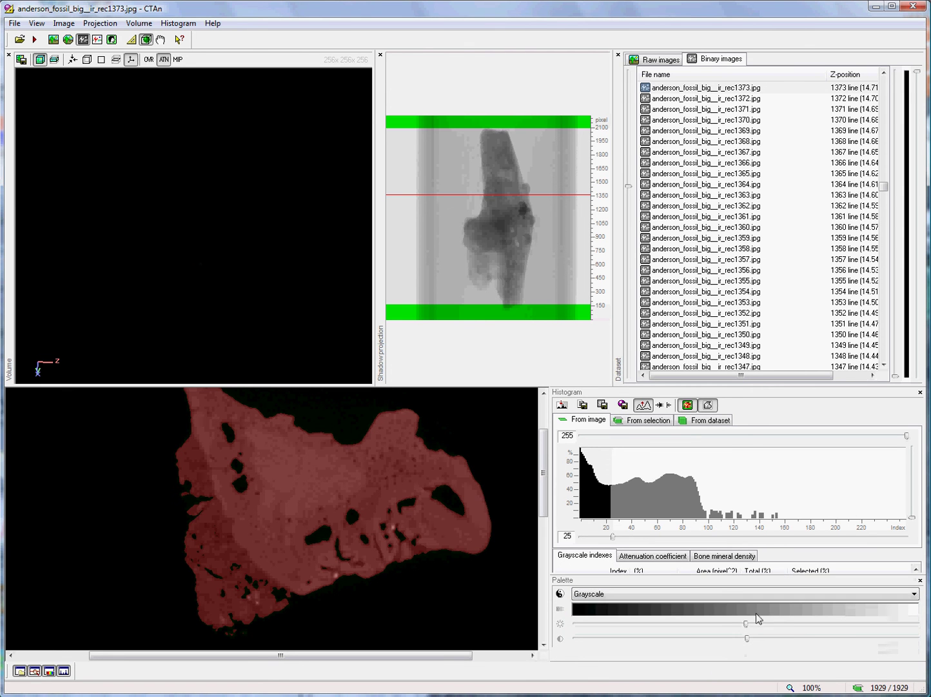
mouse_move(746, 625)
left_mouse_down()
mouse_move(903, 625)
mouse_move(743, 624)
left_mouse_up()
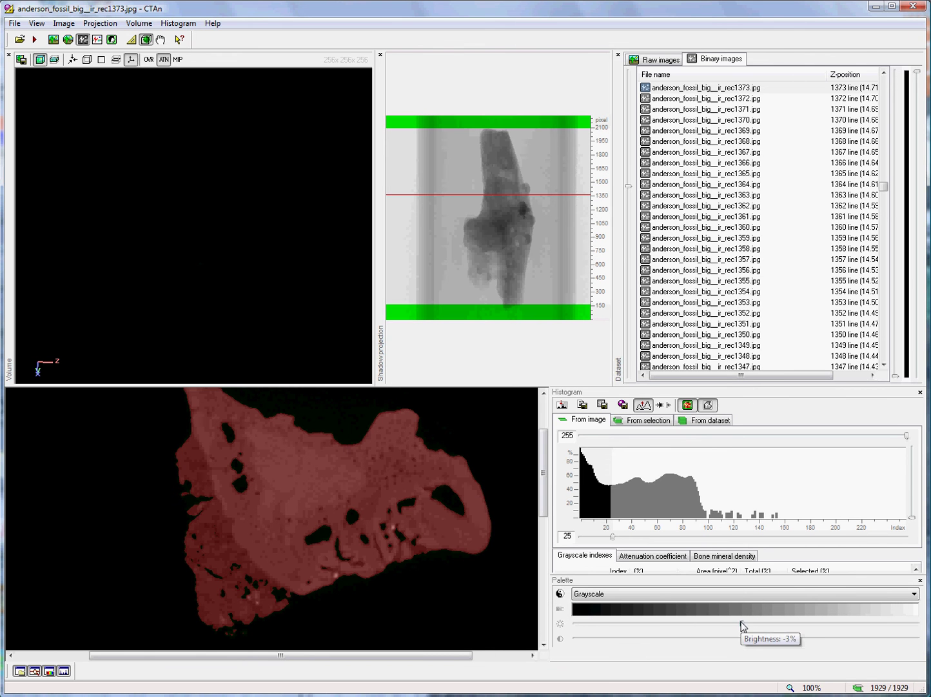
Return the volume to OVR rendering and tilt the jaw to inspect its bright inclusion from another angle.
left_click(149, 60)
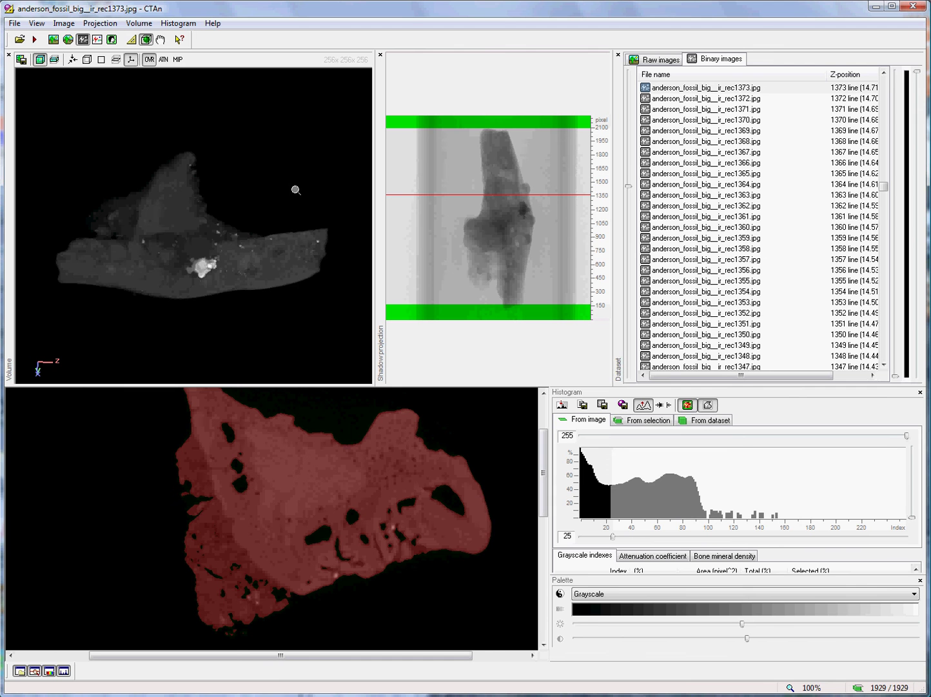
scroll(293, 190, "up", 1)
left_click_drag(182, 316, 178, 224)
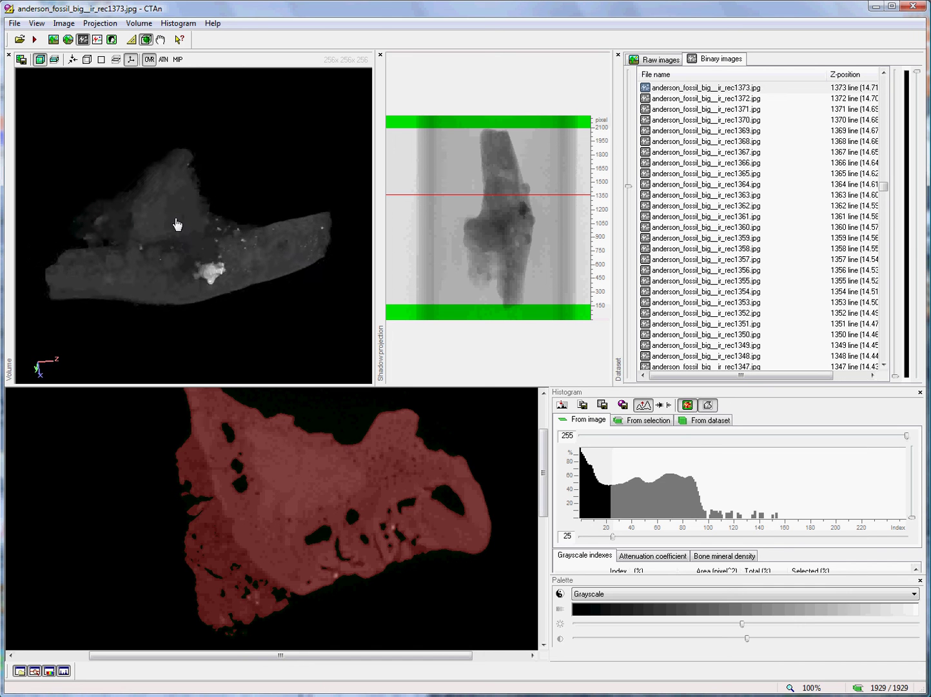